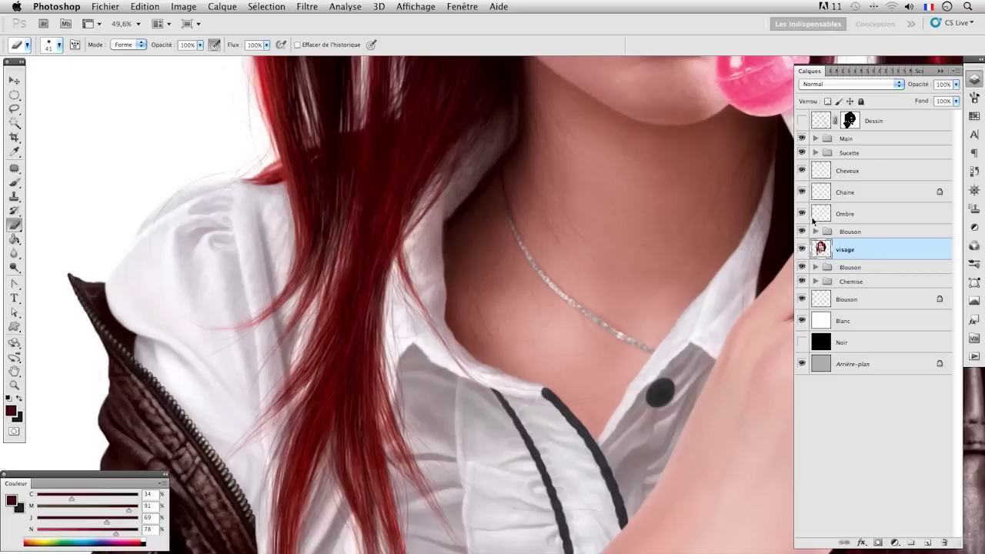
# Return to the visage face layer and resize the eraser to 16 px.
pyautogui.click(826, 169)
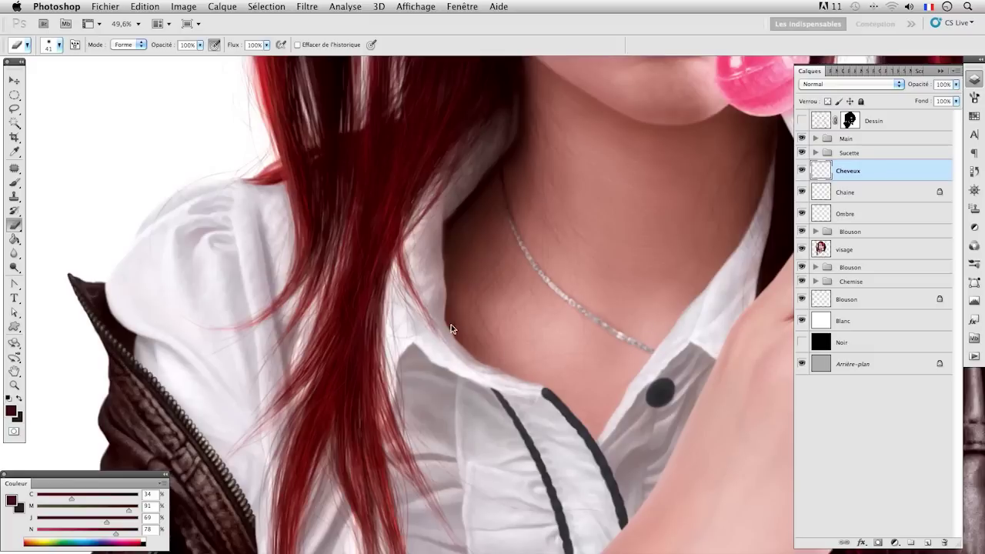
pyautogui.keyDown('ctrl'); pyautogui.click(494, 330); pyautogui.keyUp('ctrl')
pyautogui.press('[')
pyautogui.press('[')
pyautogui.press('[')
pyautogui.press(']')
pyautogui.press(']')
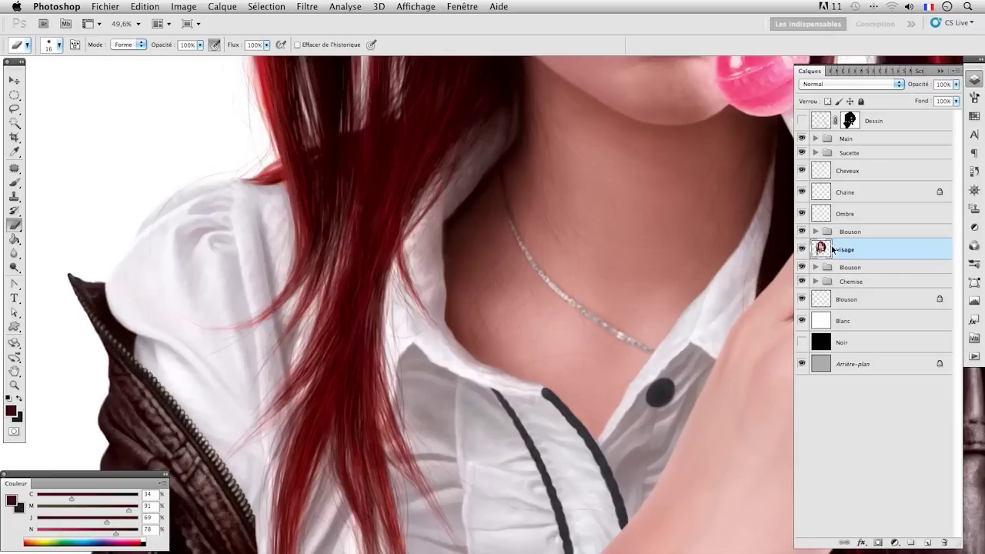
# Add Calque 3 and paint soft dark-red neck shading with a 19% opacity brush.
pyautogui.click(925, 543)
pyautogui.click(13, 182)
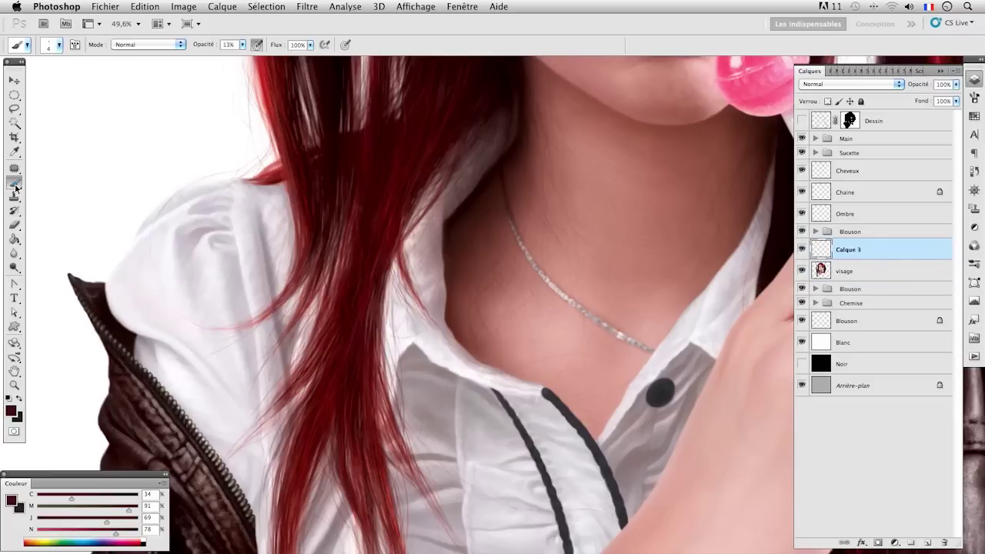
pyautogui.click(58, 45)
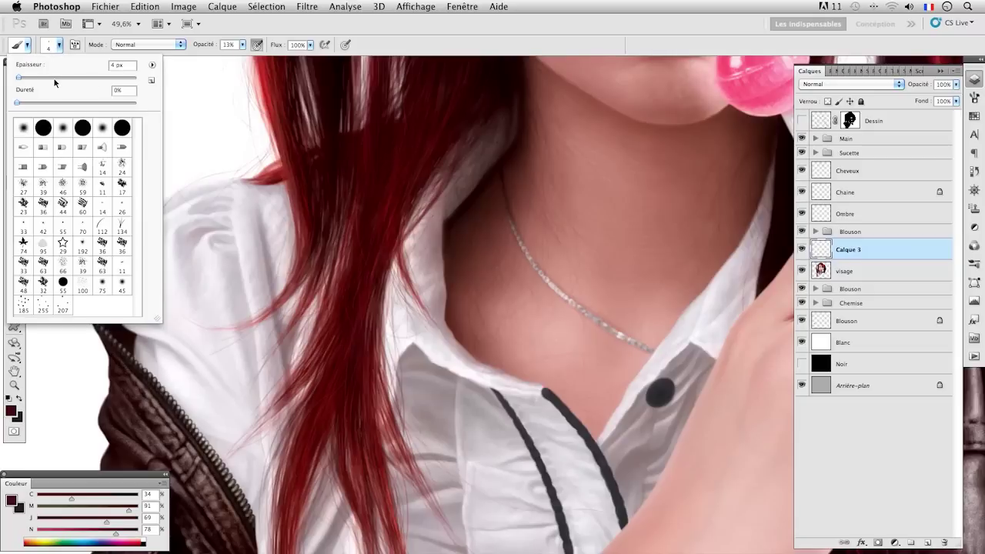
pyautogui.click(241, 45)
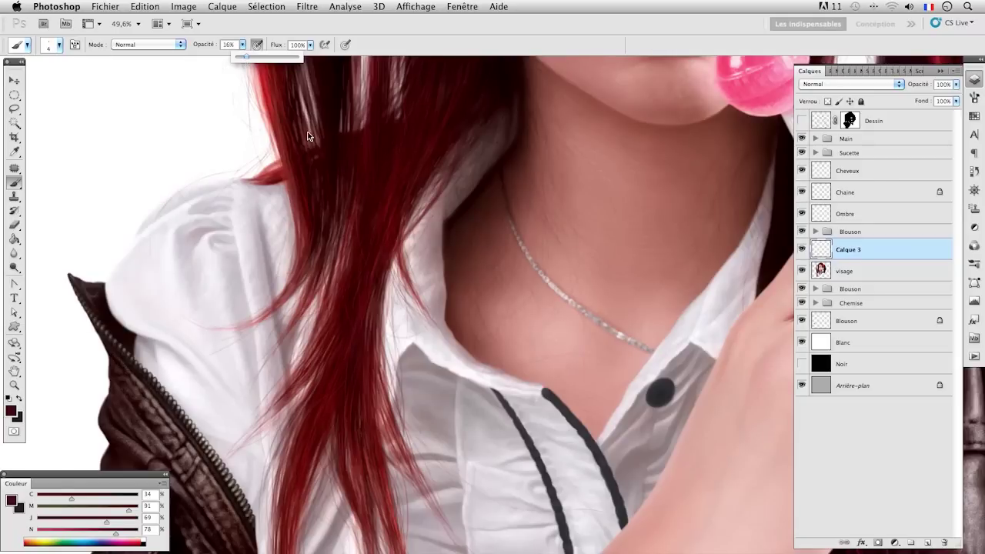
pyautogui.keyDown('alt'); pyautogui.click(370, 308); pyautogui.keyUp('alt')
pyautogui.moveTo(370, 307); pyautogui.dragTo(371, 306)
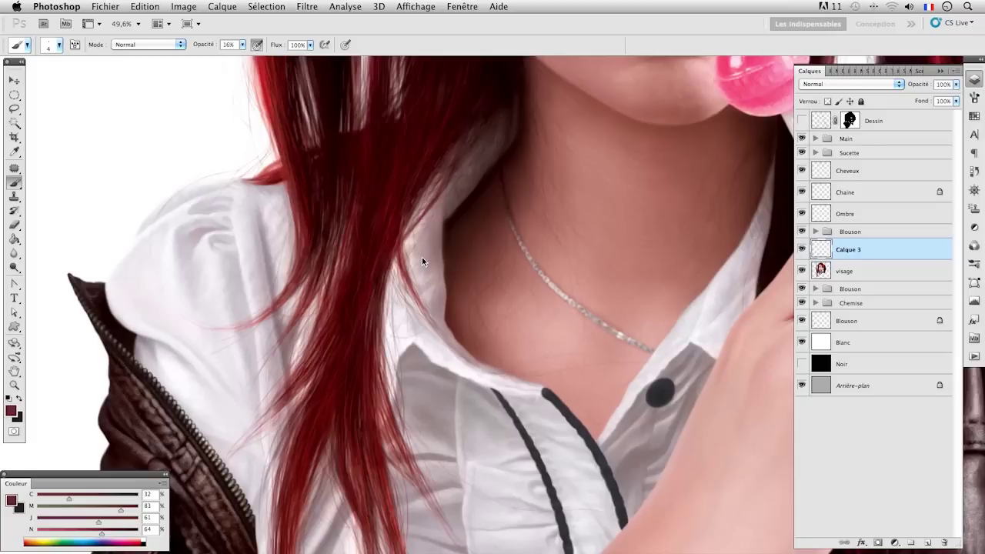
pyautogui.click(242, 45)
pyautogui.moveTo(246, 60); pyautogui.dragTo(247, 60)
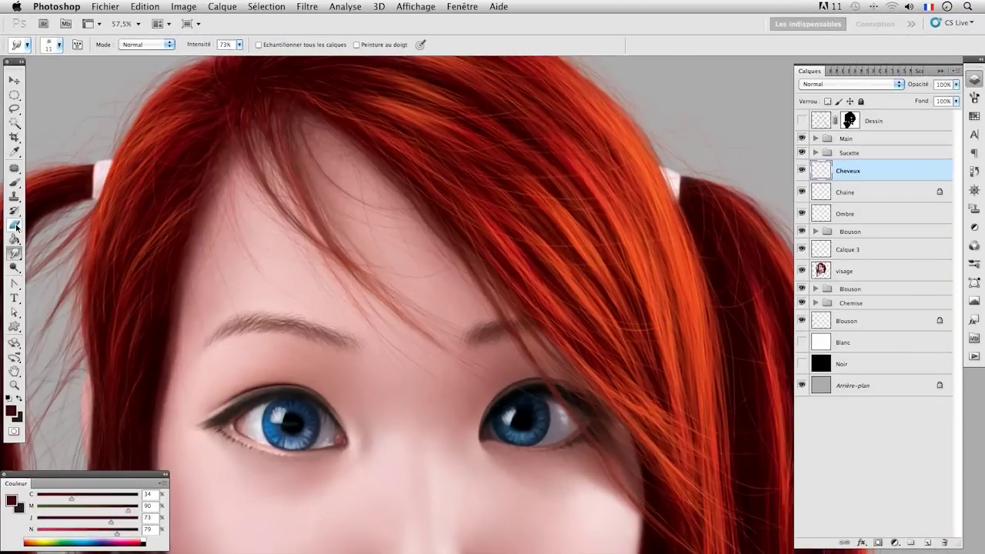
# Erase fine forehead hair strands with a 10 px eraser at 49% opacity.
pyautogui.moveTo(435, 358); pyautogui.dragTo(445, 363)
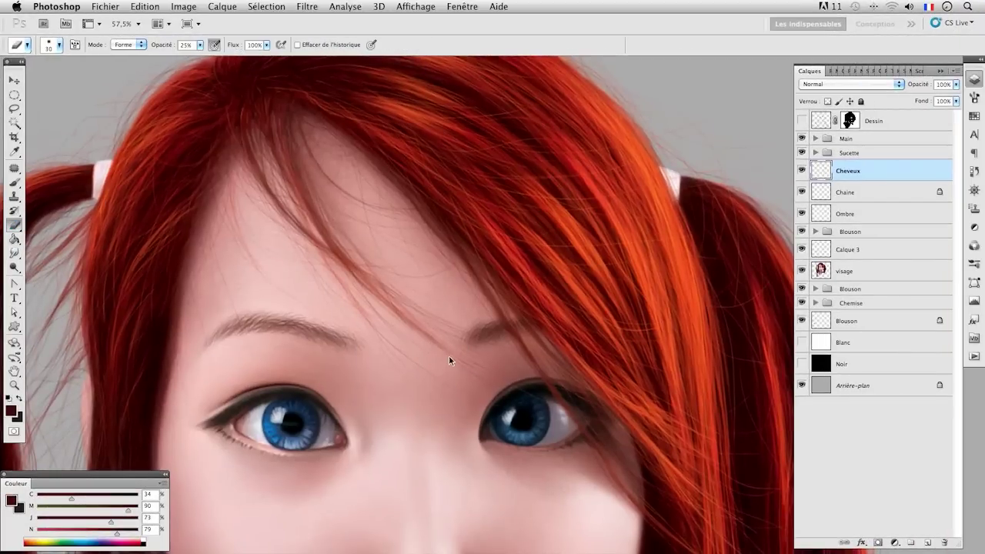
pyautogui.moveTo(442, 352); pyautogui.dragTo(437, 342)
pyautogui.press('[')
pyautogui.moveTo(200, 44); pyautogui.dragTo(207, 62)
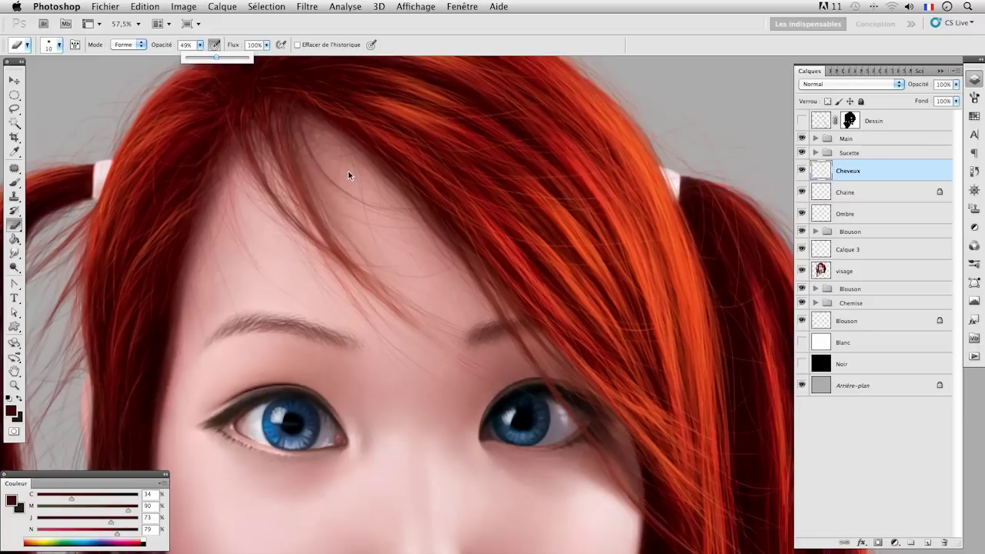
pyautogui.click(413, 321)
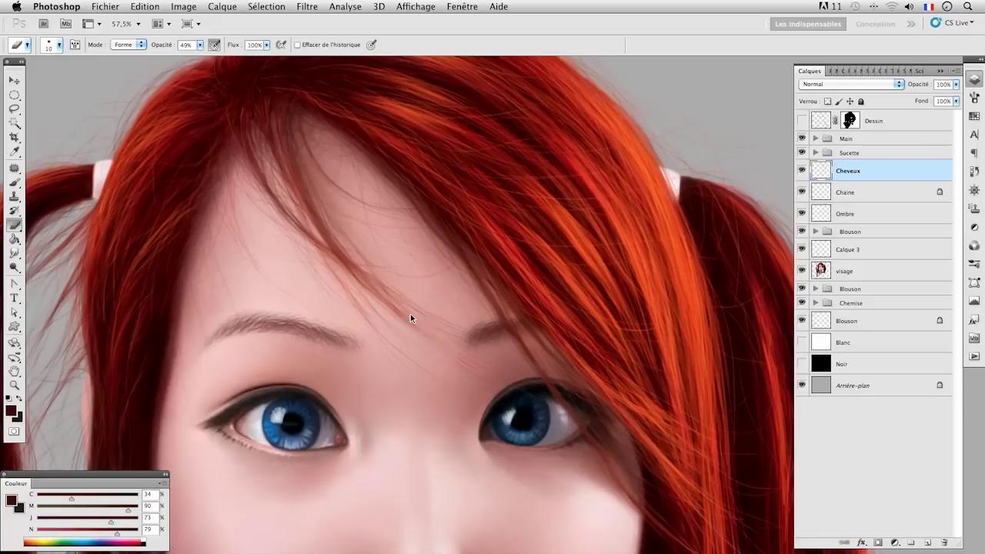
# Shrink the eraser to 7 px, then hide Cheveux and select the visage layer.
pyautogui.press('[')
pyautogui.press('[')
pyautogui.press('[')
pyautogui.click(802, 170)
pyautogui.click(823, 271)
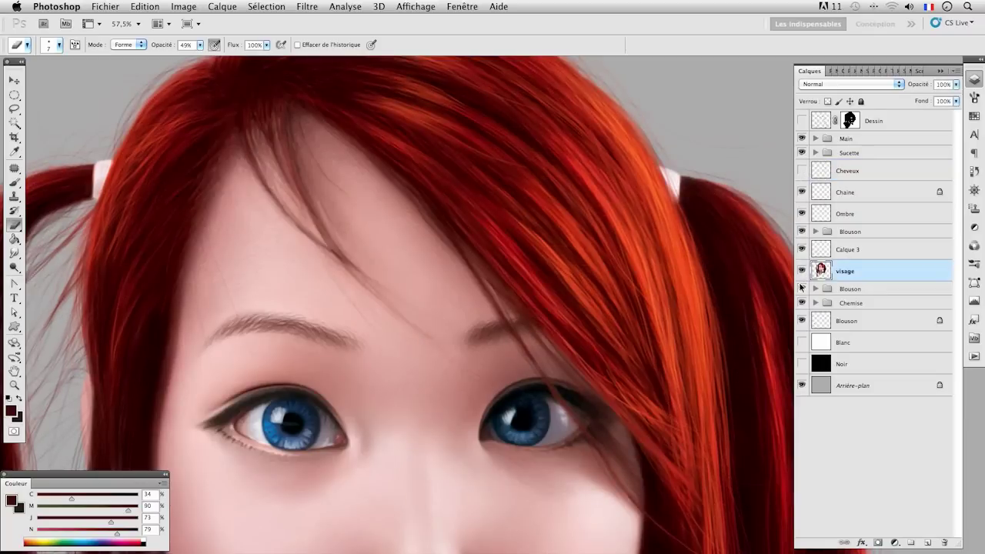
# Paint sampled pink skin tones over the forehead on visage, then show and select Cheveux.
pyautogui.click(14, 181)
pyautogui.moveTo(409, 334); pyautogui.dragTo(413, 335)
pyautogui.keyDown('alt'); pyautogui.click(418, 324); pyautogui.keyUp('alt')
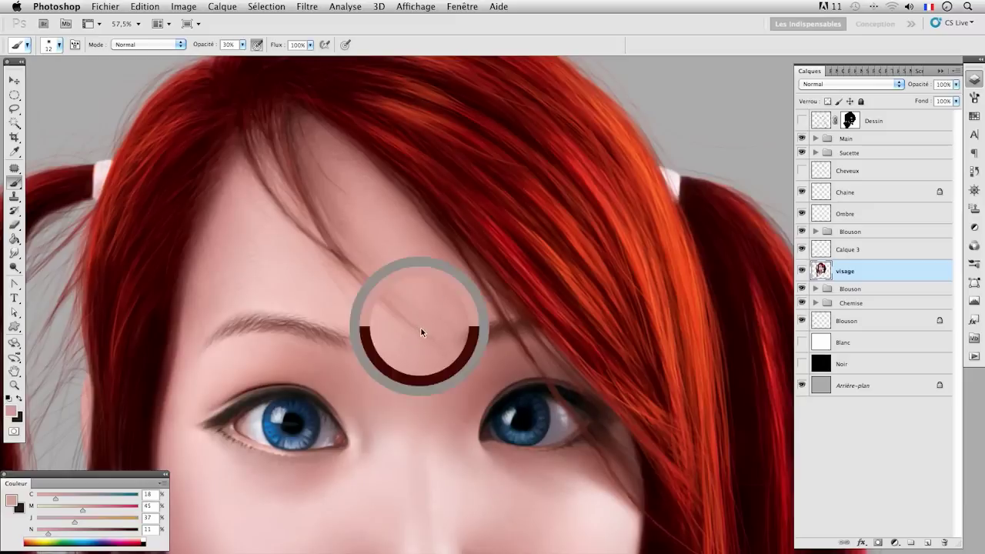
pyautogui.keyDown('alt'); pyautogui.click(434, 341); pyautogui.keyUp('alt')
pyautogui.keyDown('alt'); pyautogui.click(410, 318); pyautogui.keyUp('alt')
pyautogui.keyDown('alt'); pyautogui.click(424, 327); pyautogui.keyUp('alt')
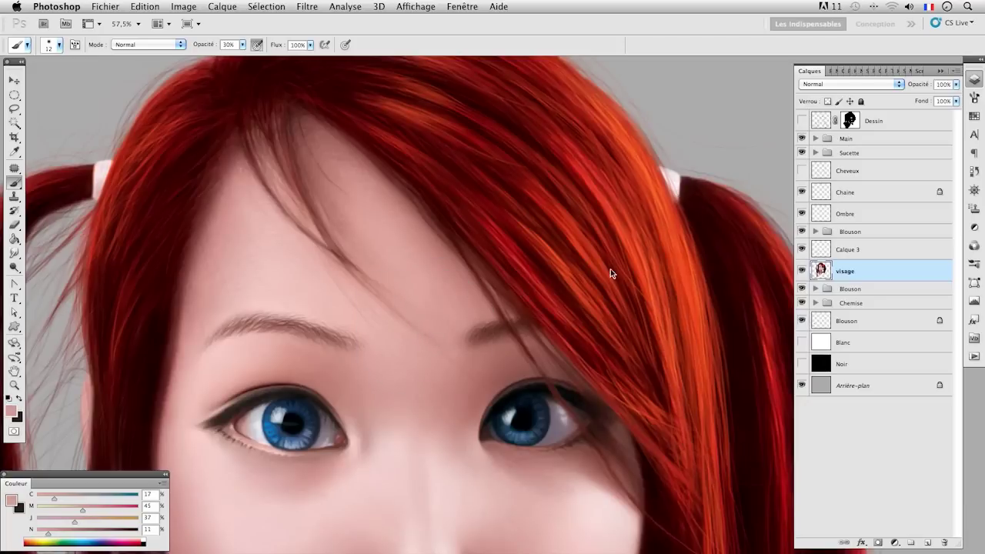
pyautogui.keyDown('alt'); pyautogui.click(435, 340); pyautogui.keyUp('alt')
pyautogui.click(801, 170)
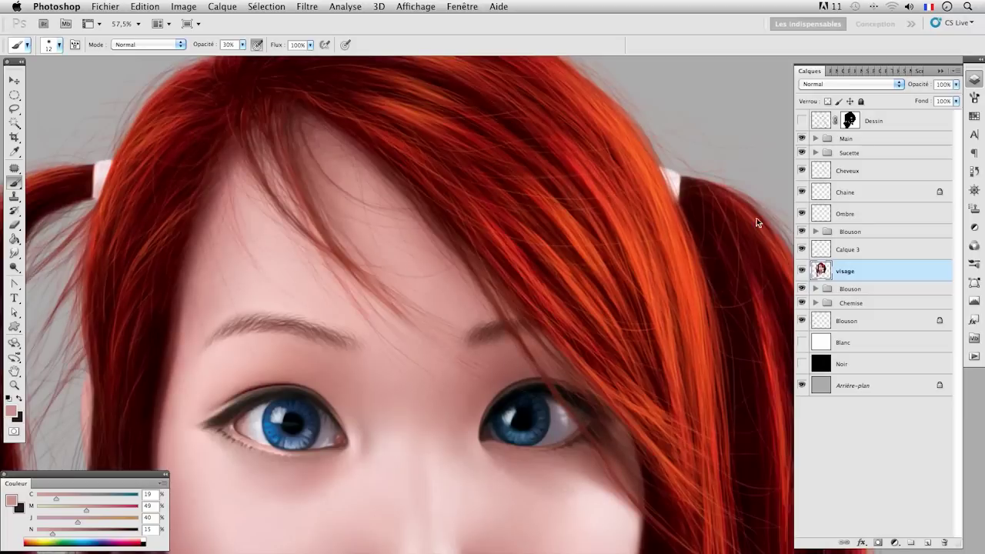
pyautogui.click(824, 175)
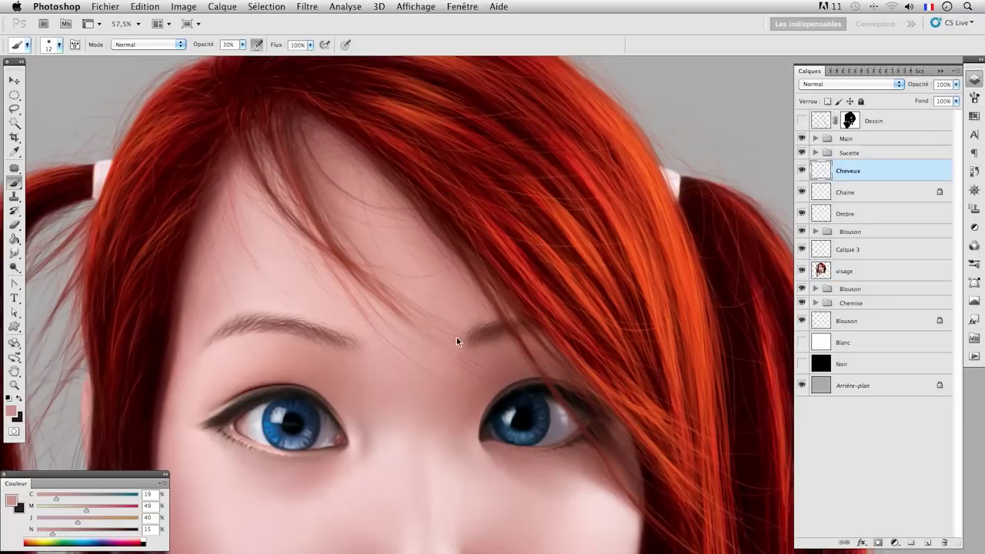
# Erase forehead strand ends on Cheveux with a roughly 14 px eraser at 77% opacity.
pyautogui.click(13, 224)
pyautogui.moveTo(431, 342); pyautogui.dragTo(440, 346)
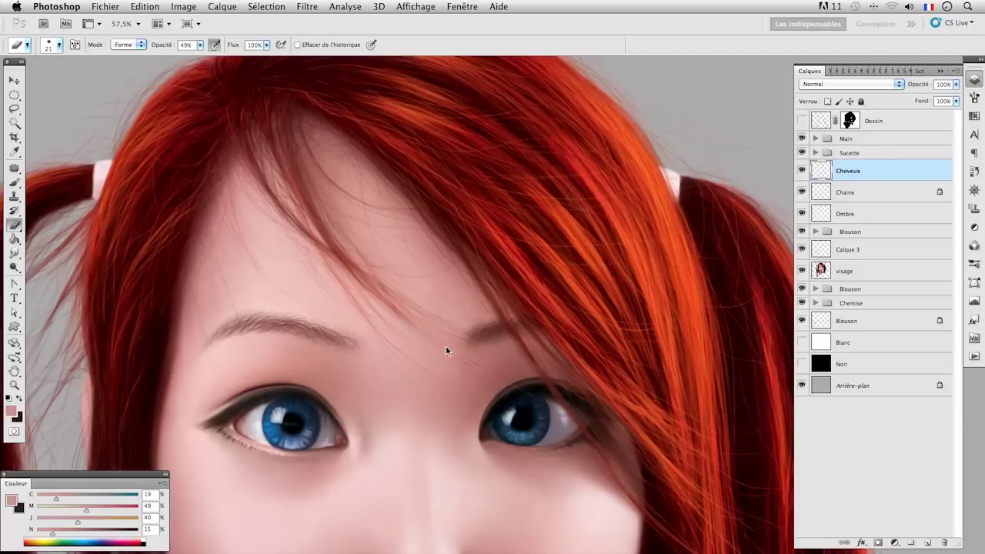
pyautogui.moveTo(200, 45); pyautogui.dragTo(215, 64)
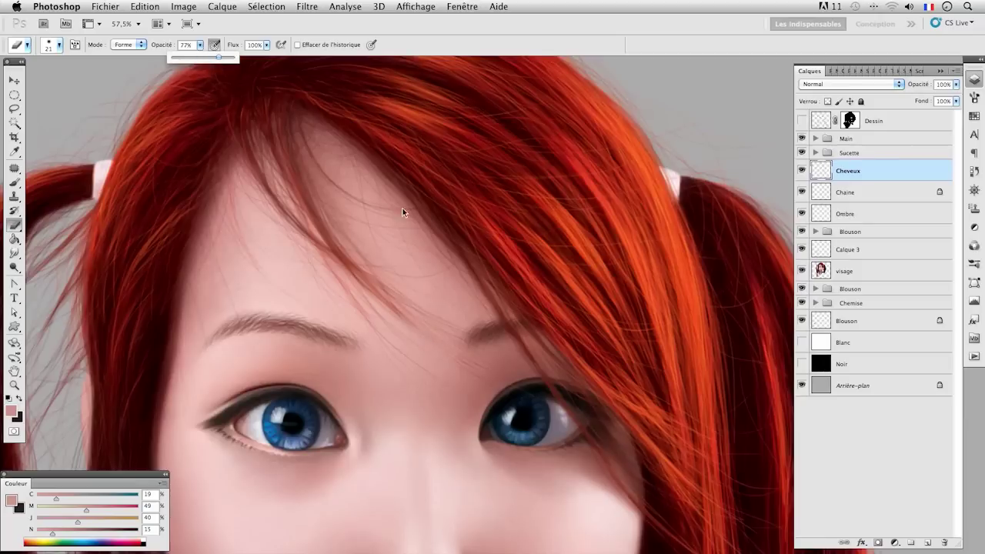
pyautogui.click(431, 345)
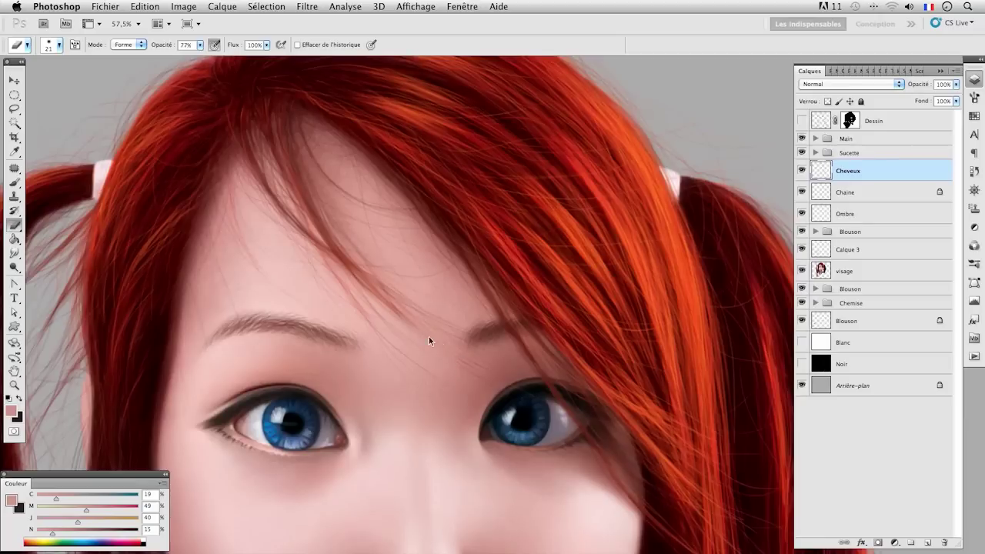
pyautogui.moveTo(423, 330); pyautogui.dragTo(423, 331)
pyautogui.click(16, 181)
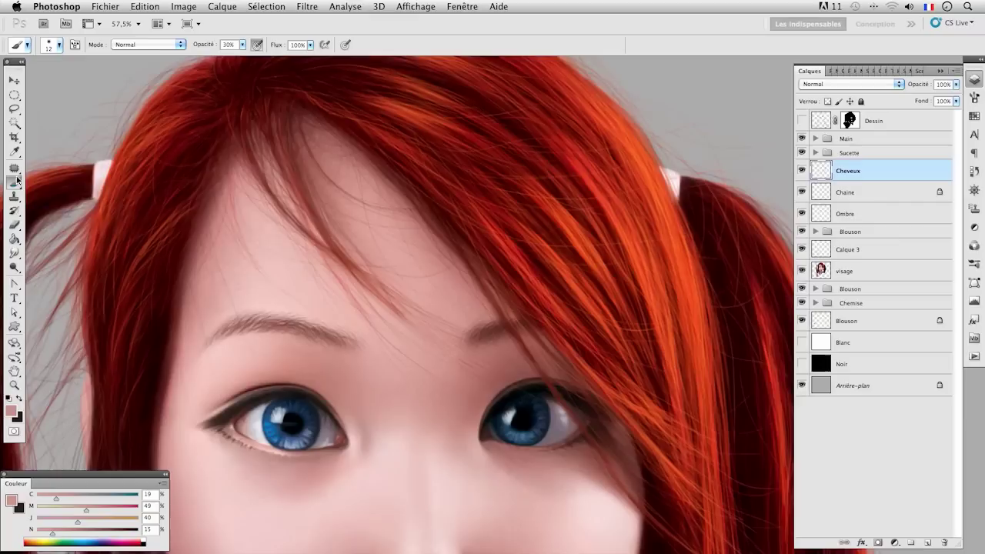
# Load a 5 px brush at 34% opacity with an orange-red sampled from the hair.
pyautogui.click(59, 44)
pyautogui.moveTo(24, 78); pyautogui.dragTo(17, 78)
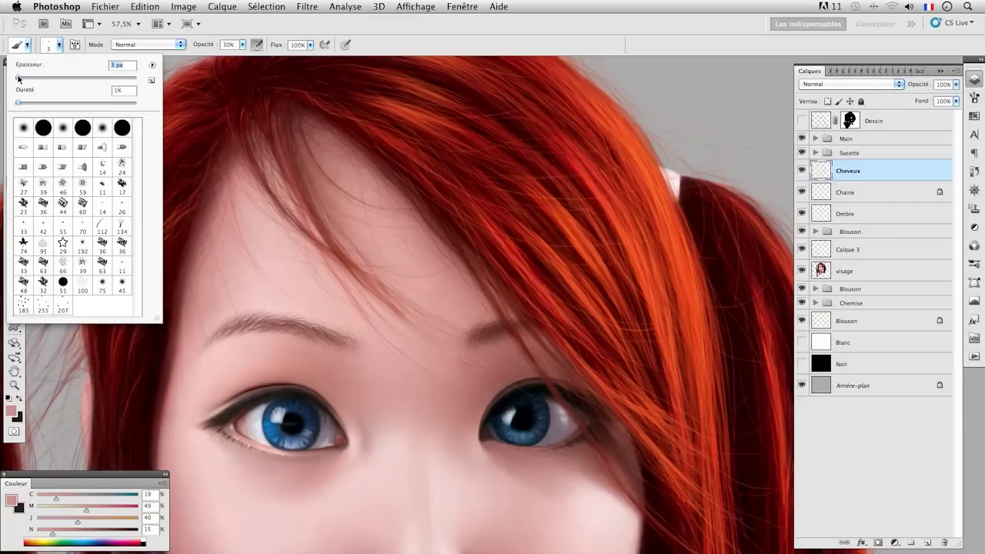
pyautogui.keyDown('alt'); pyautogui.click(470, 264); pyautogui.keyUp('alt')
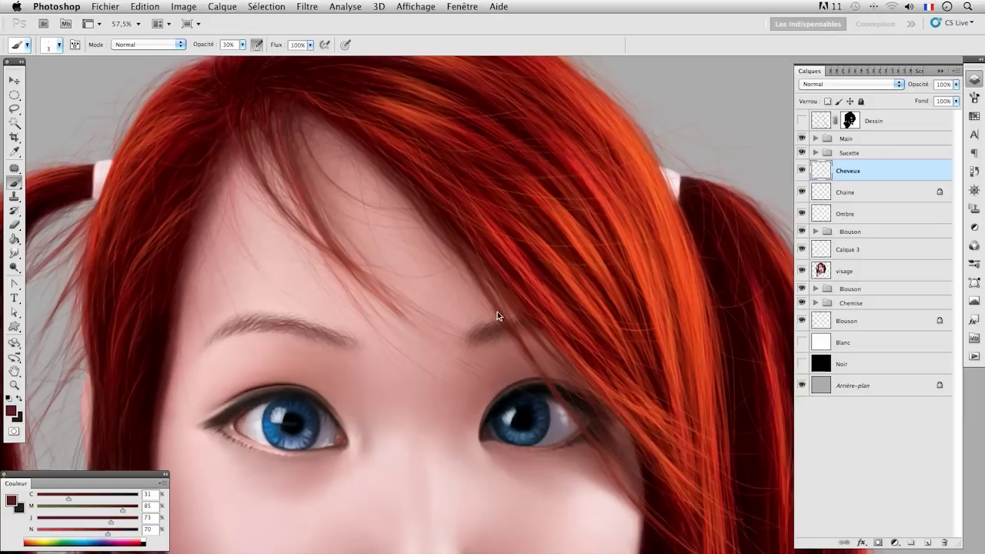
pyautogui.keyDown('alt'); pyautogui.click(527, 304); pyautogui.keyUp('alt')
pyautogui.moveTo(528, 304); pyautogui.dragTo(530, 307)
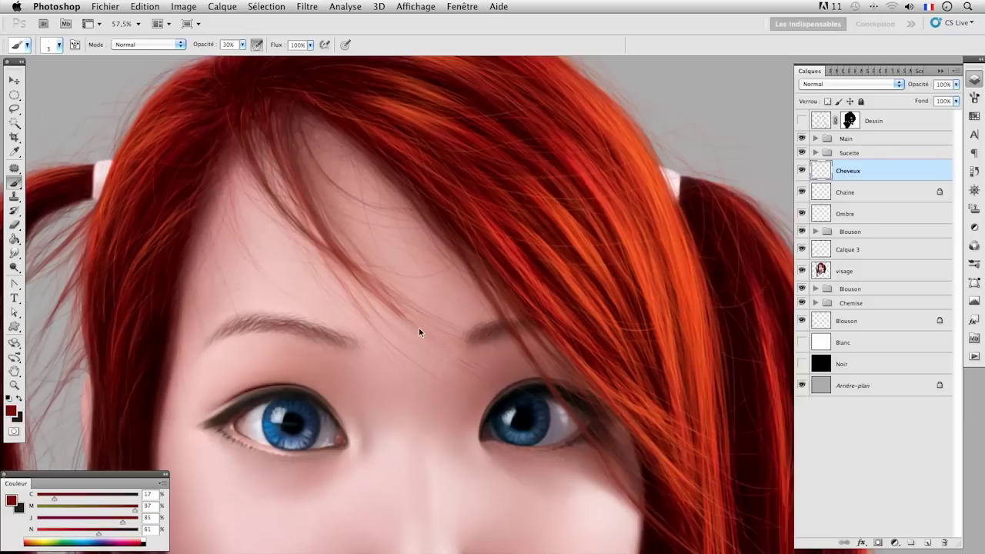
pyautogui.press('1')
pyautogui.press('5')
pyautogui.keyDown('alt'); pyautogui.click(411, 147); pyautogui.keyUp('alt')
pyautogui.press('3')
pyautogui.press('4')
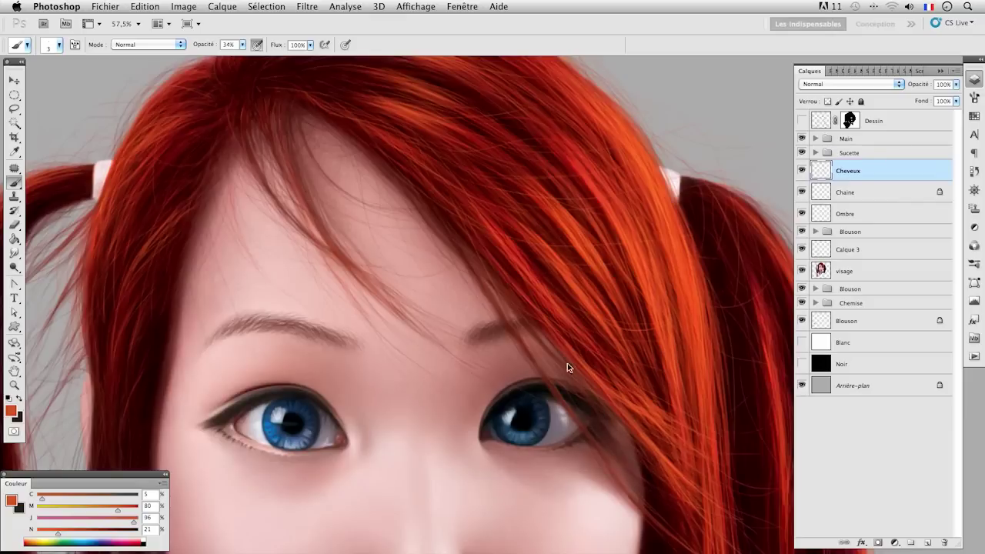
pyautogui.scroll(3, 614, 307)
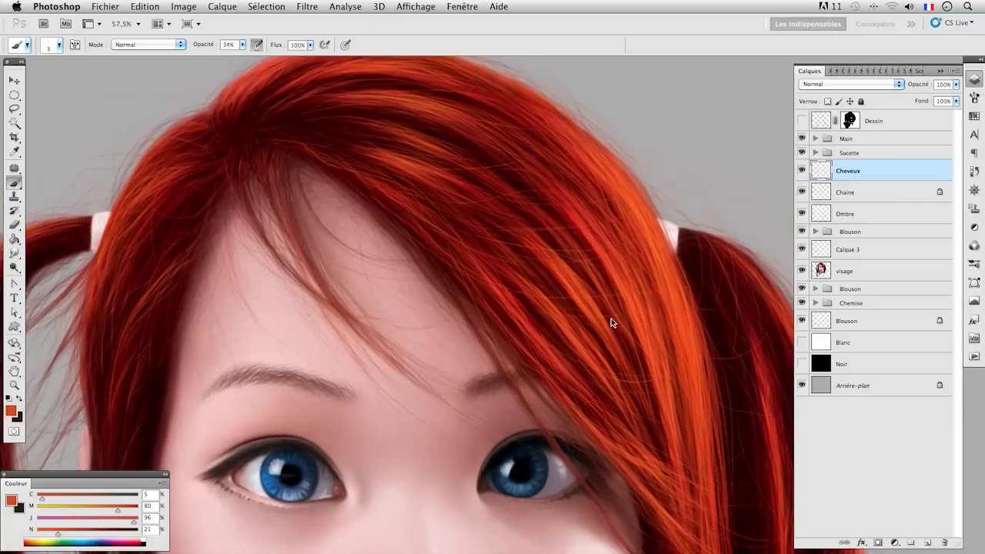
# Hide Cheveux and paint faint pinkish strokes along the left pigtail's white tie.
pyautogui.click(801, 170)
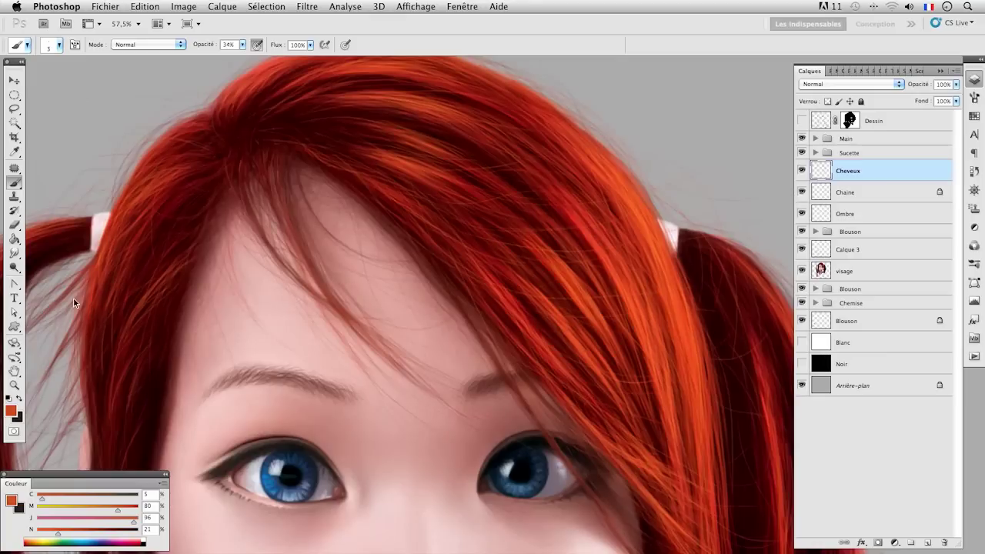
pyautogui.click(14, 253)
pyautogui.press(']')
pyautogui.press(']')
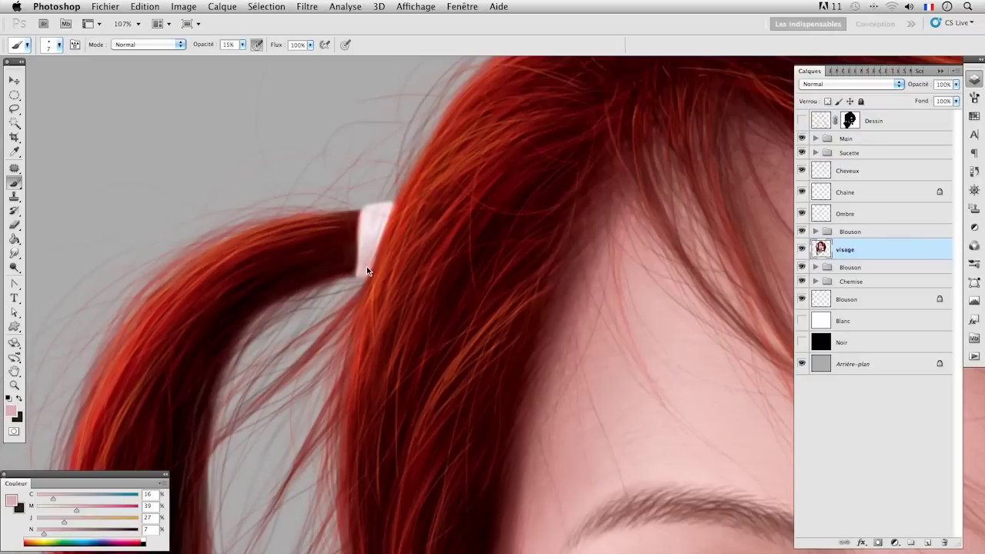
pyautogui.keyDown('alt'); pyautogui.click(364, 270); pyautogui.keyUp('alt')
pyautogui.keyDown('alt'); pyautogui.click(360, 242); pyautogui.keyUp('alt')
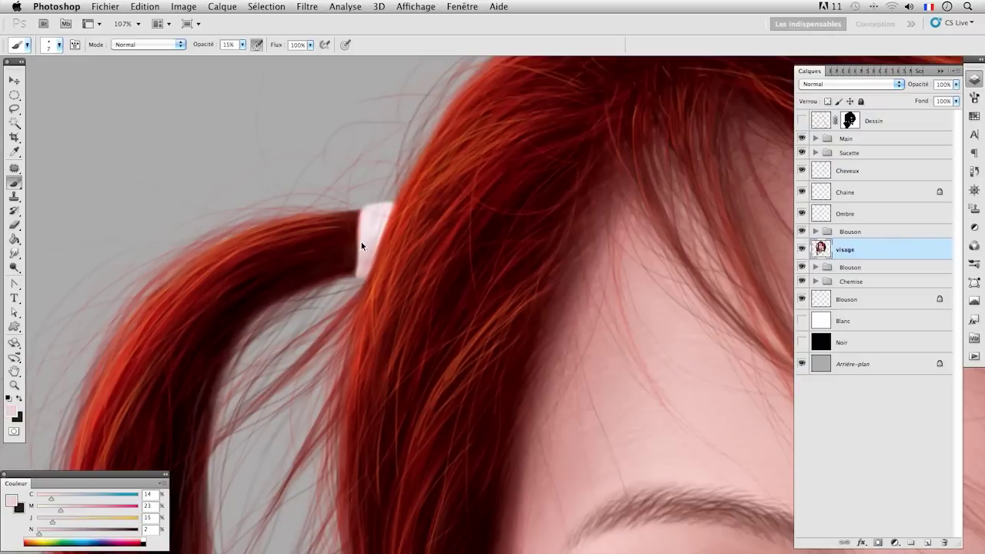
pyautogui.moveTo(360, 237); pyautogui.dragTo(360, 223)
pyautogui.moveTo(359, 253); pyautogui.dragTo(359, 274)
# Warm the sampled pink slightly and add more faint strokes up and down the tie.
pyautogui.keyDown('alt'); pyautogui.click(367, 270); pyautogui.keyUp('alt')
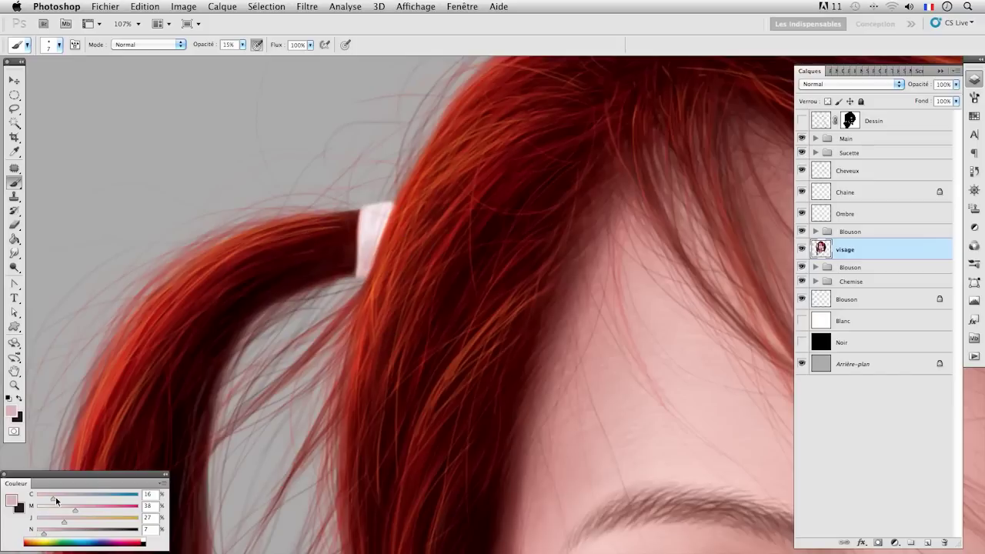
pyautogui.moveTo(60, 499); pyautogui.dragTo(70, 521)
pyautogui.moveTo(381, 235); pyautogui.dragTo(391, 207)
pyautogui.moveTo(393, 206); pyautogui.dragTo(376, 248)
# Sample a dark red from the hair at 15% opacity and return to the Cheveux layer.
pyautogui.keyDown('alt'); pyautogui.click(360, 228); pyautogui.keyUp('alt')
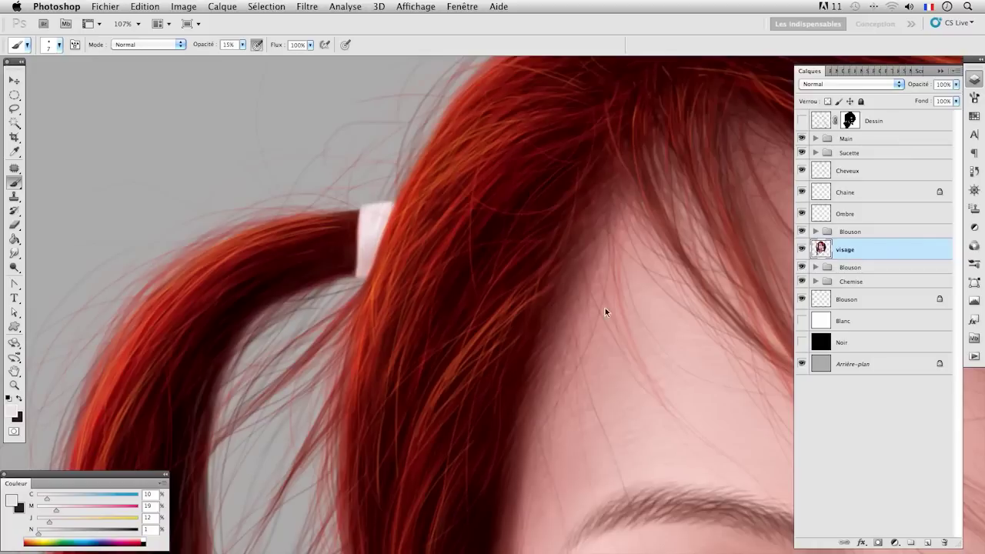
pyautogui.keyDown('alt'); pyautogui.click(450, 231); pyautogui.keyUp('alt')
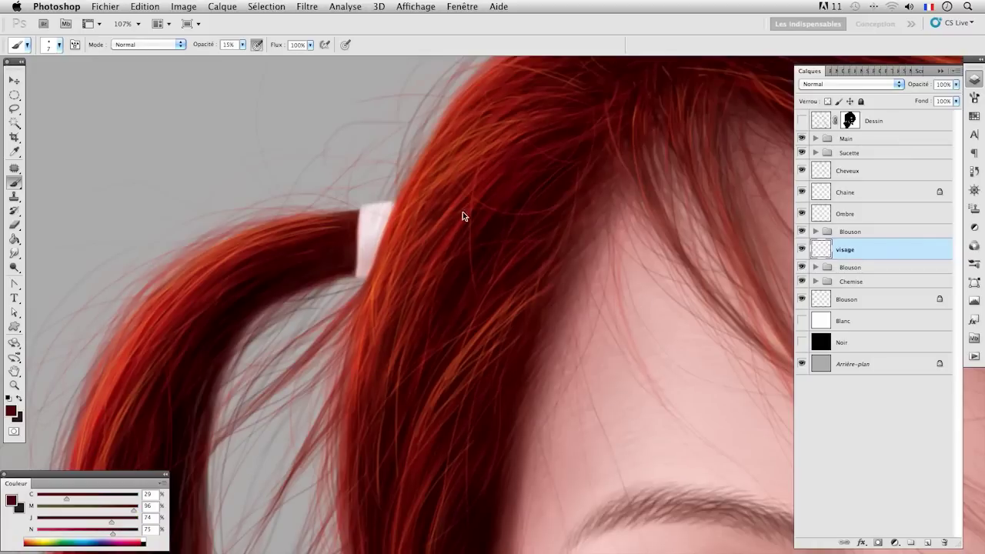
pyautogui.click(823, 170)
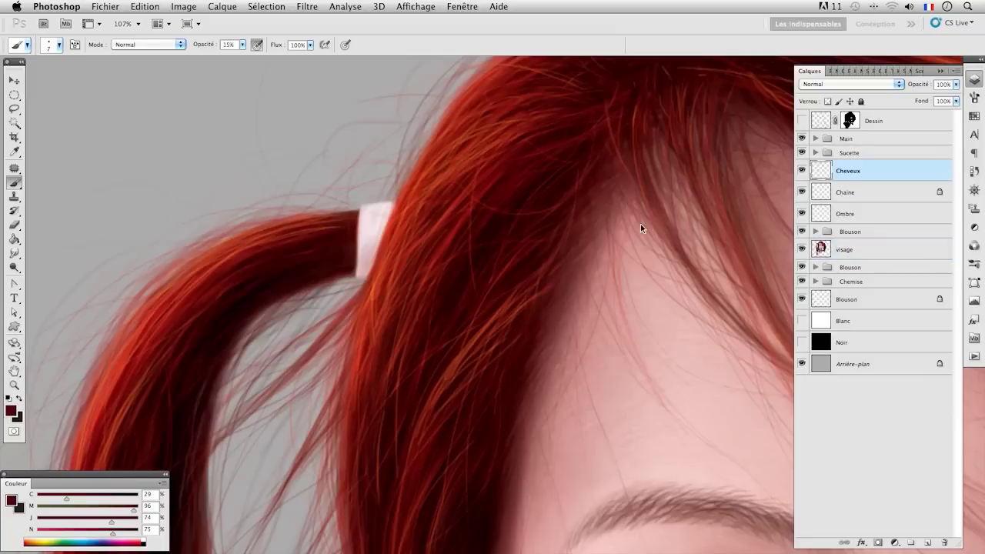
pyautogui.keyDown('alt'); pyautogui.click(451, 224); pyautogui.keyUp('alt')
pyautogui.moveTo(676, 292); pyautogui.dragTo(323, 321)
# Pan to the right pigtail, select visage and sample pale pinks from its tie.
pyautogui.moveTo(662, 326); pyautogui.dragTo(363, 306)
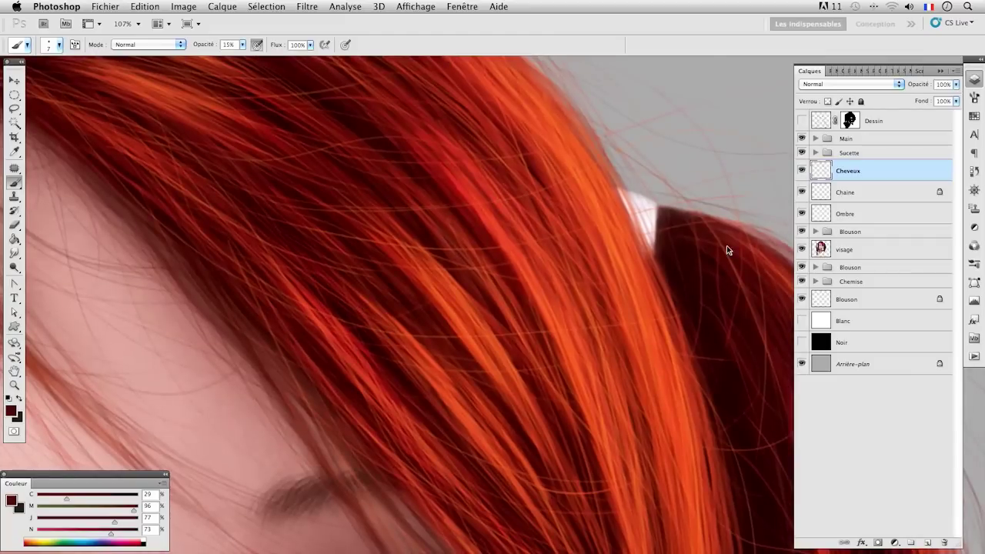
pyautogui.click(818, 246)
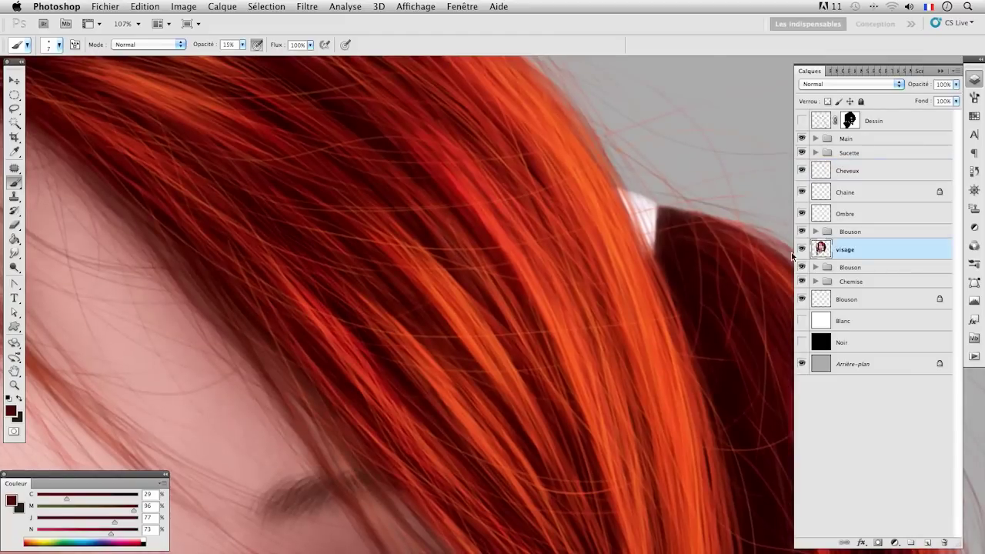
pyautogui.keyDown('alt'); pyautogui.click(652, 209); pyautogui.keyUp('alt')
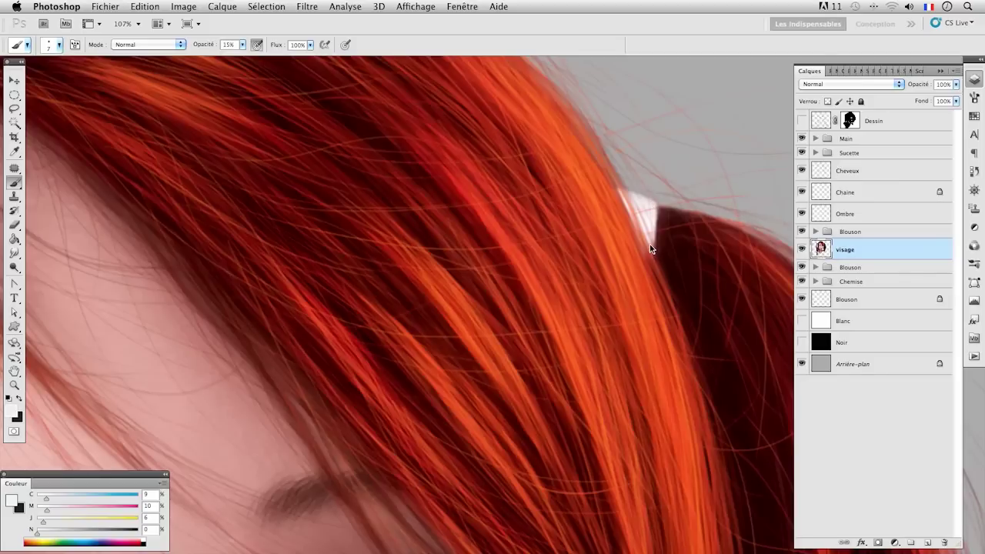
pyautogui.keyDown('alt'); pyautogui.click(651, 251); pyautogui.keyUp('alt')
pyautogui.keyDown('alt'); pyautogui.click(622, 194); pyautogui.keyUp('alt')
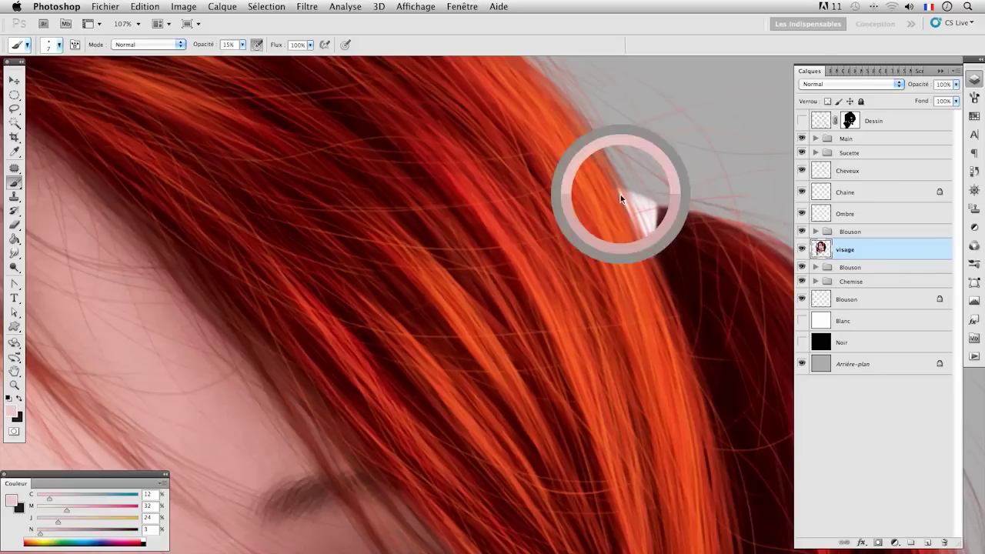
pyautogui.keyDown('alt'); pyautogui.click(651, 251); pyautogui.keyUp('alt')
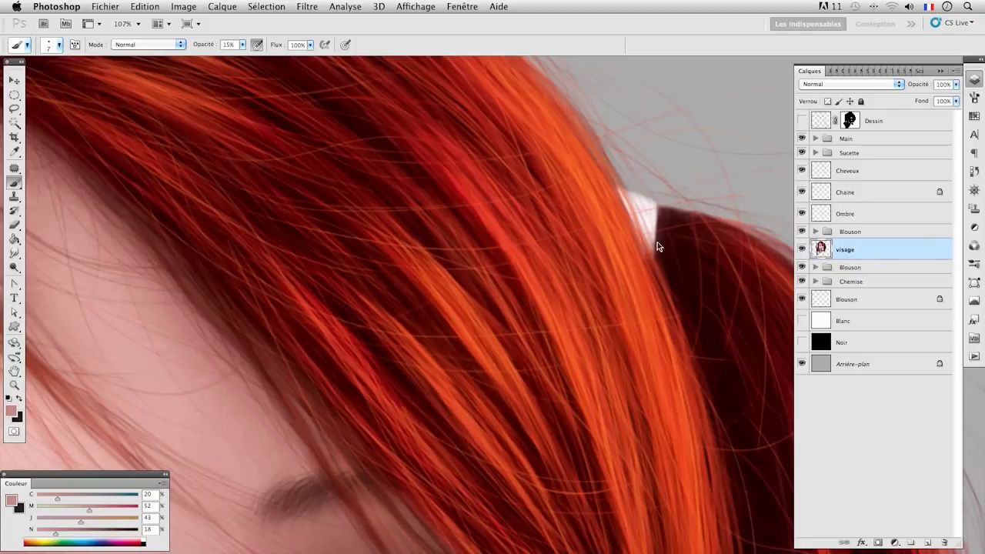
# Dab near-white paint along the right tie's edge, then hide the Cheveux layer.
pyautogui.keyDown('alt'); pyautogui.click(654, 220); pyautogui.keyUp('alt')
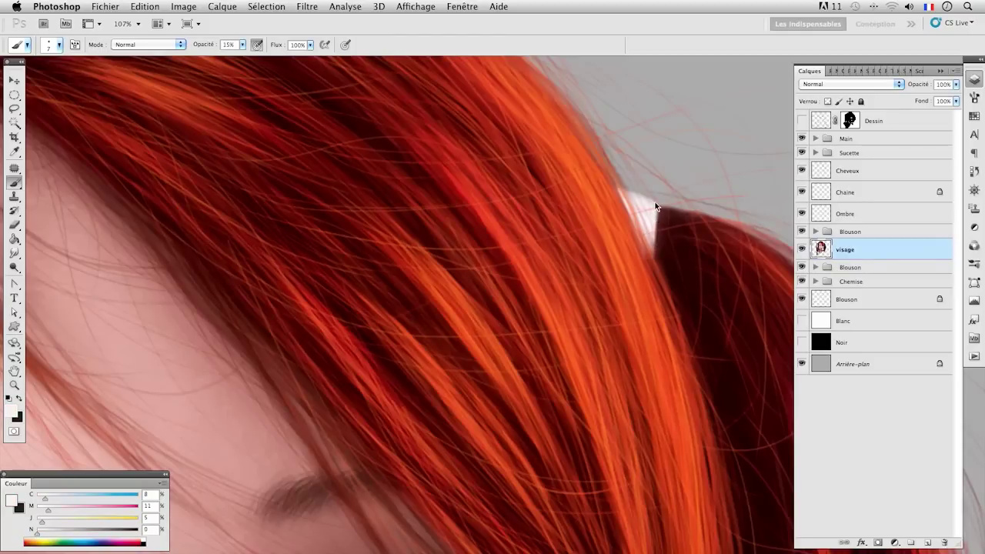
pyautogui.click(656, 229)
pyautogui.moveTo(656, 240); pyautogui.dragTo(657, 213)
pyautogui.click(802, 170)
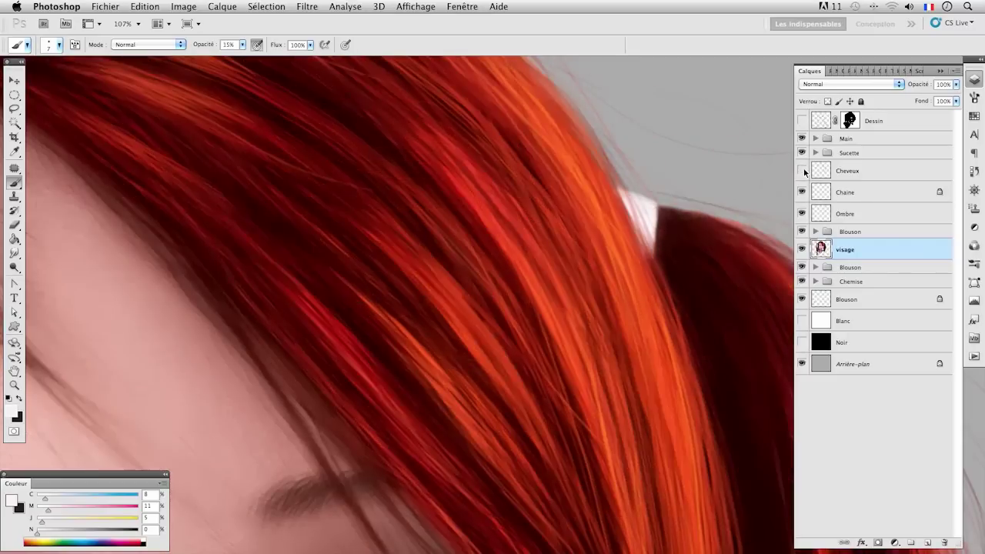